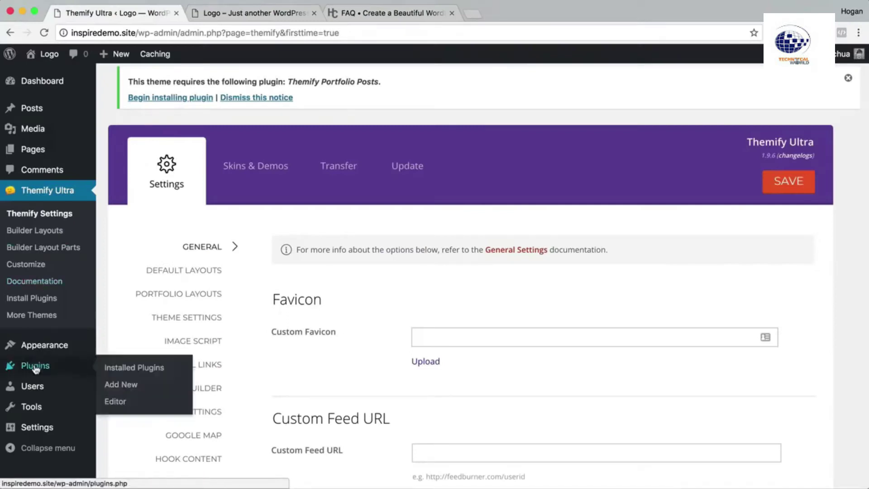
Step: Go from the Plugins admin page to Add New to reach the Add Plugins screen
left_click(30, 368)
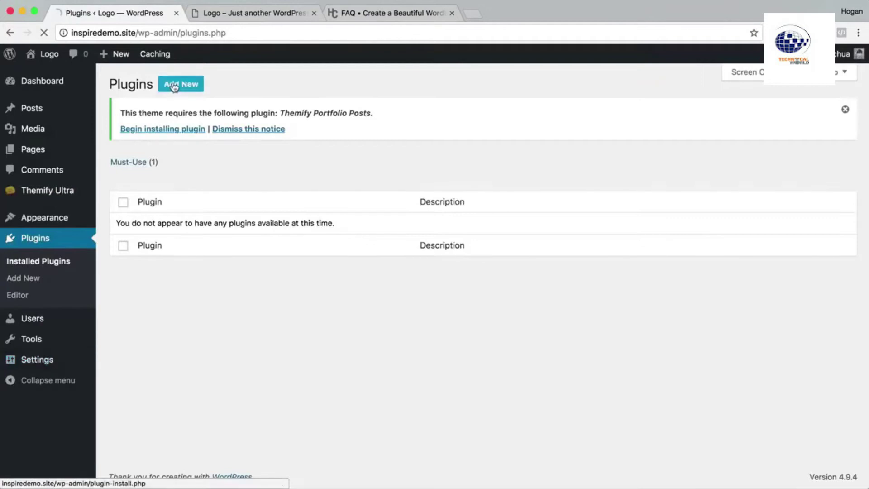
left_click(173, 86)
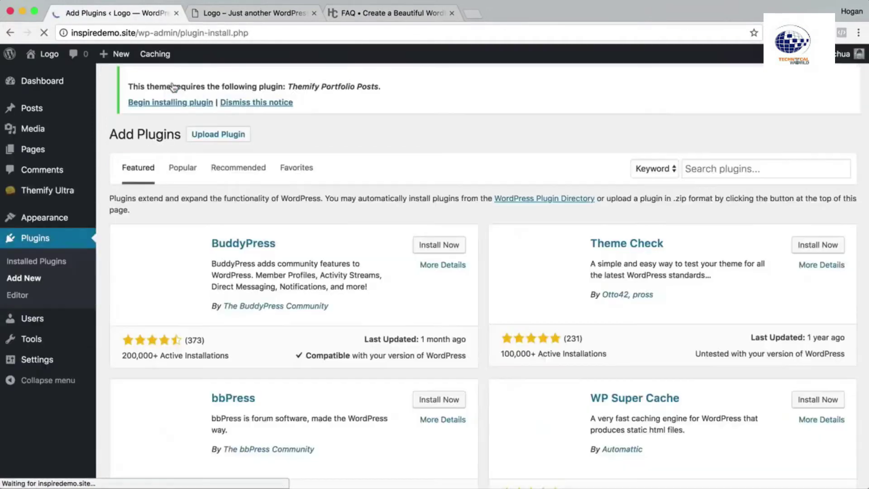
Step: Upload builder-typewriter.zip from the Images & Plugins folder, install it and activate Builder Typewriter
left_click(219, 86)
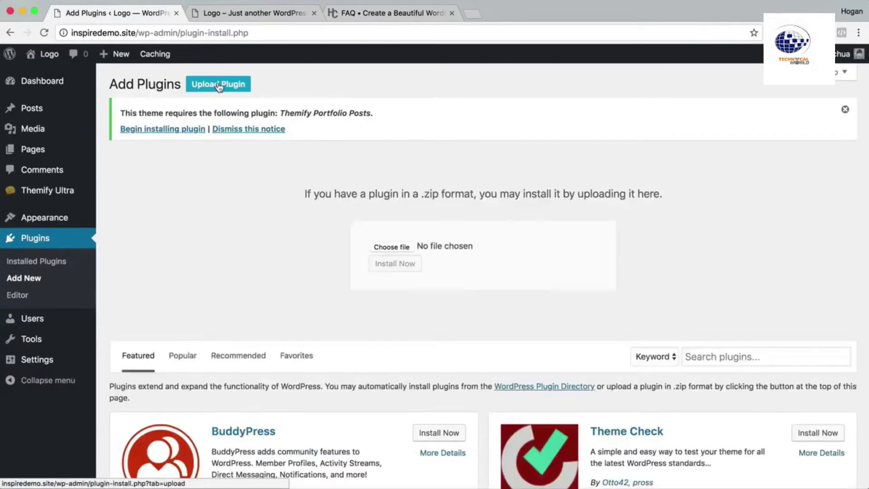
left_click(396, 247)
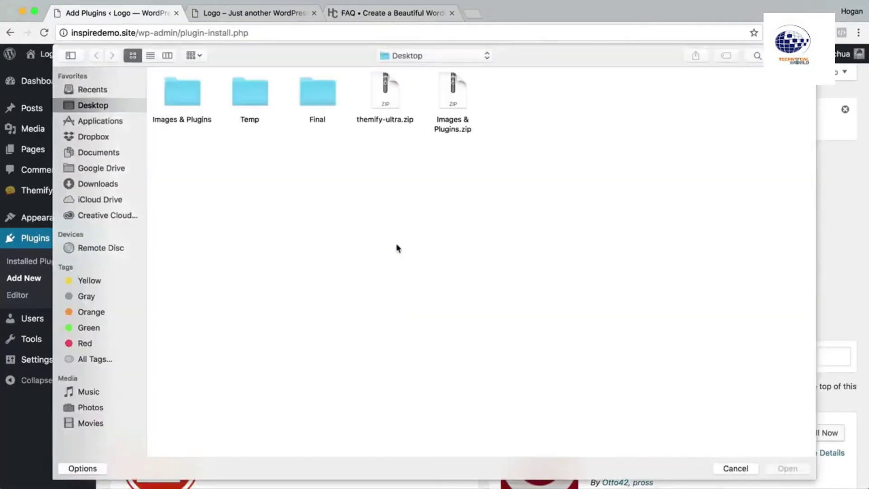
double_click(183, 93)
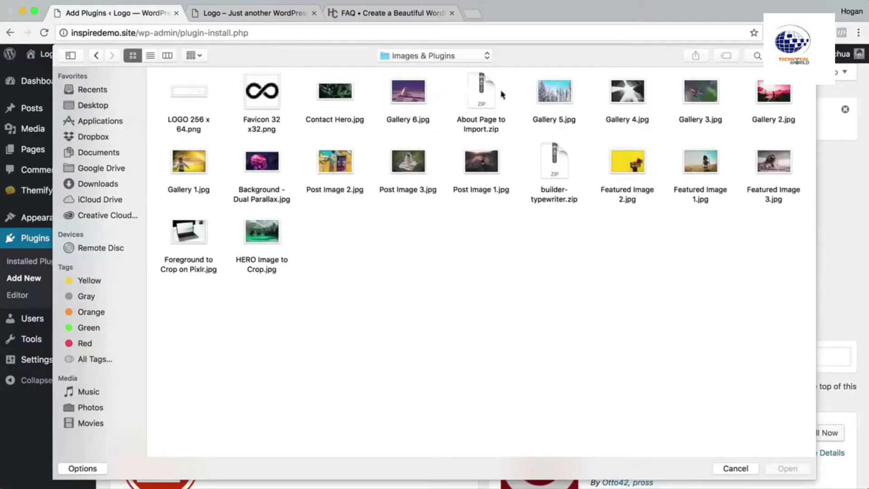
left_click(550, 171)
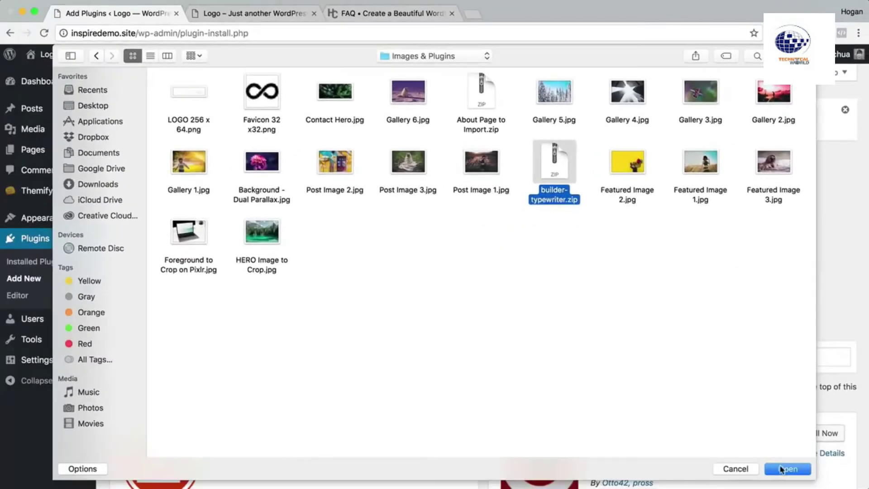
left_click(785, 468)
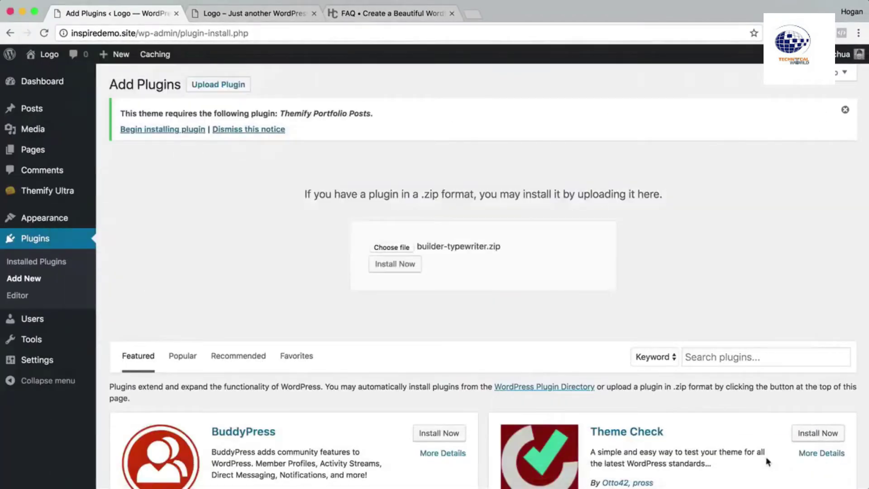
left_click(394, 267)
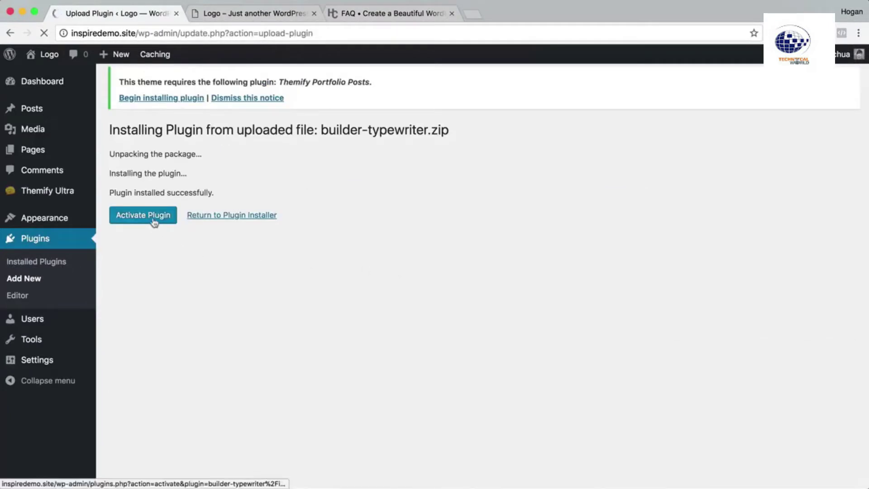
left_click(154, 221)
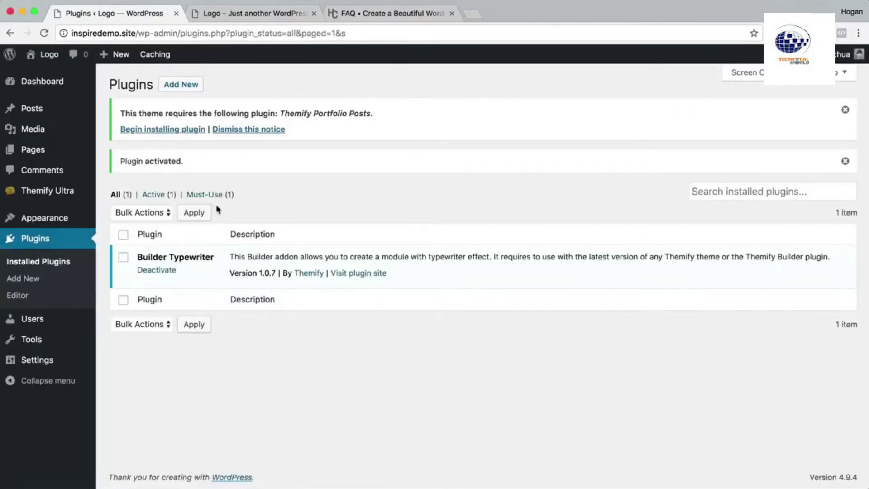
Step: Search the plugin directory for 'contact form', then install and activate Contact Form 7
left_click(181, 87)
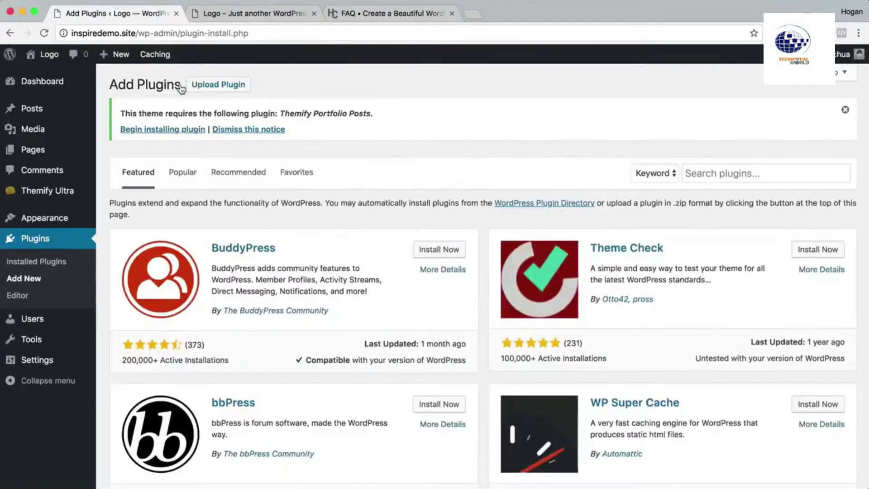
left_click(707, 173)
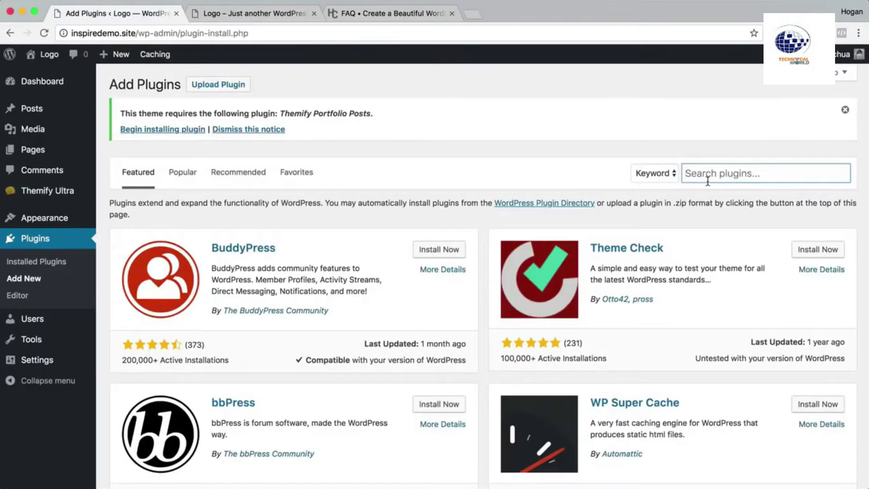
type("contact fo")
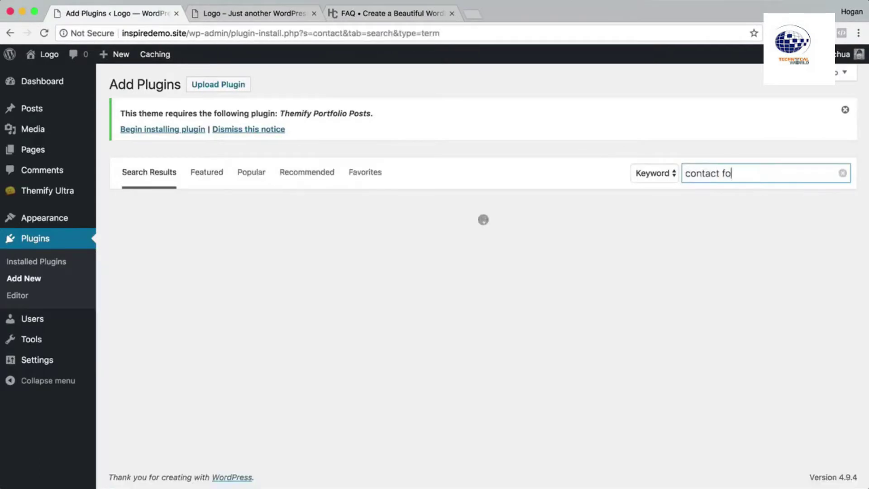
type("rm 7")
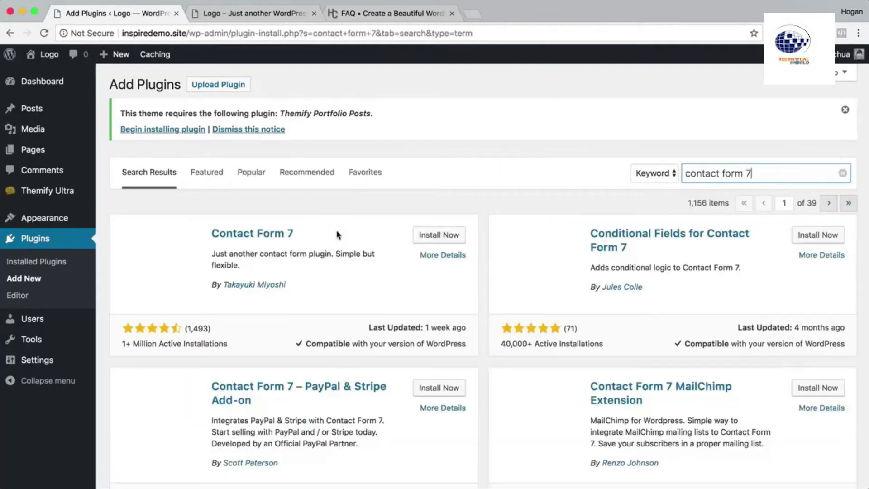
left_click_drag(302, 234, 209, 233)
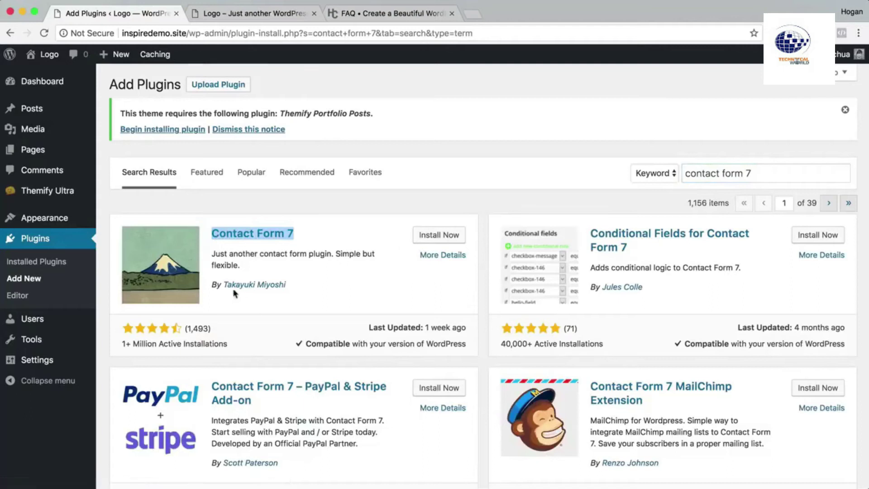
left_click(431, 242)
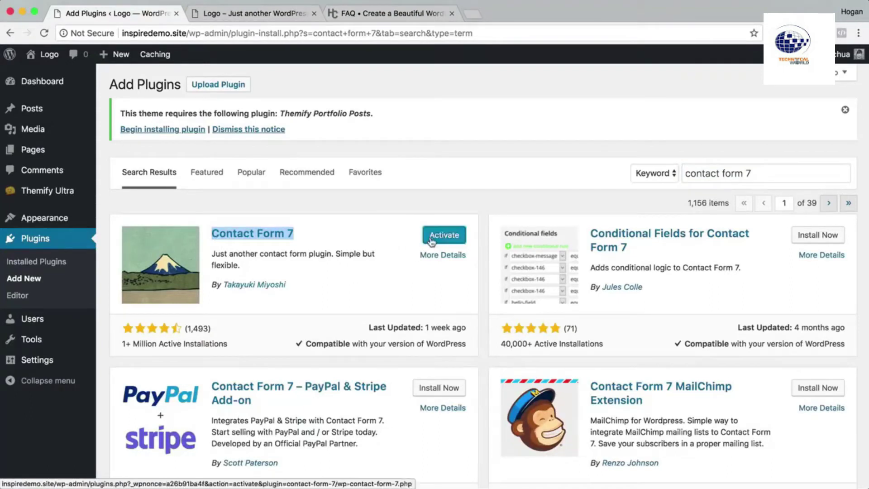
left_click(437, 239)
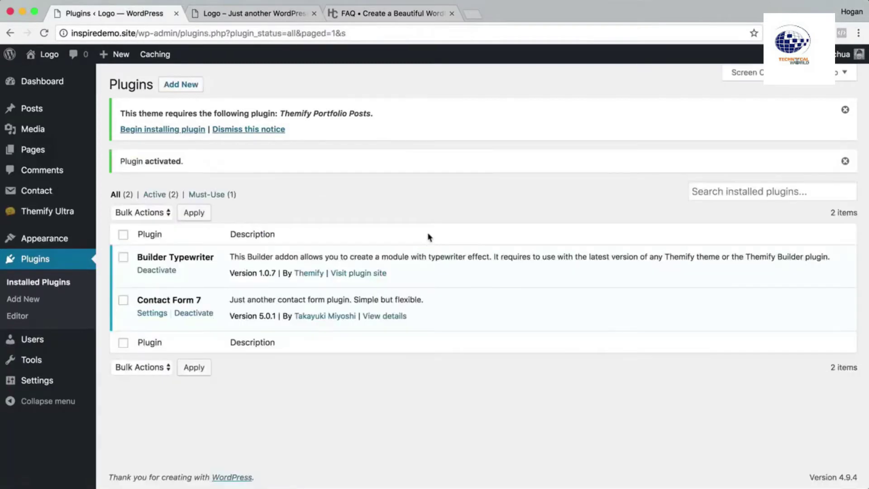
Step: From Plugins > Add New, search the plugin directory for 'booking'
left_click(179, 87)
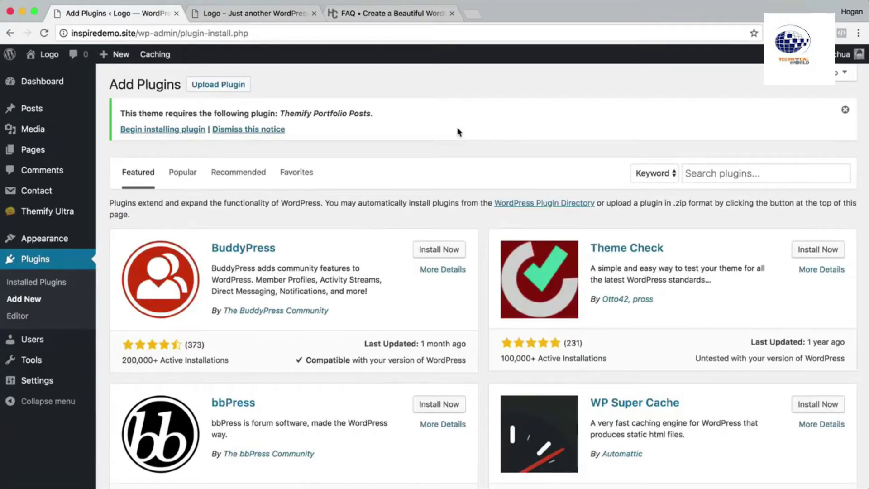
left_click(713, 173)
type("booking")
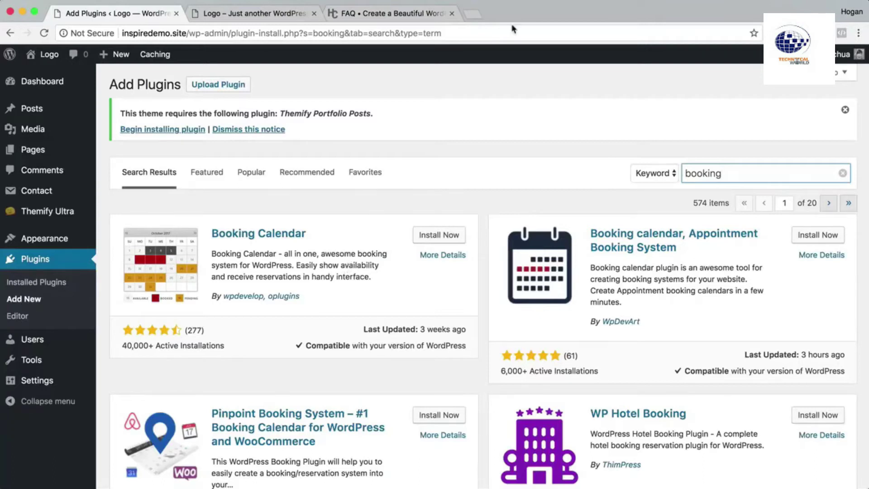
key("super+n")
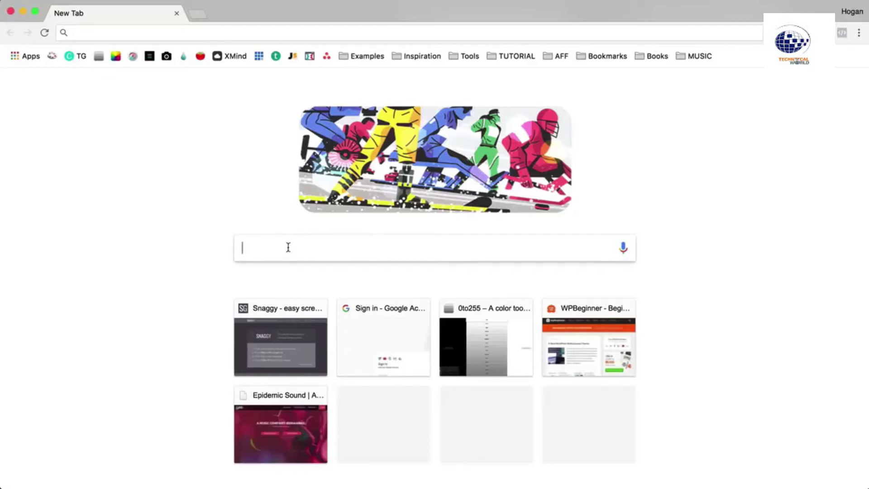
type("best booking plugins for word")
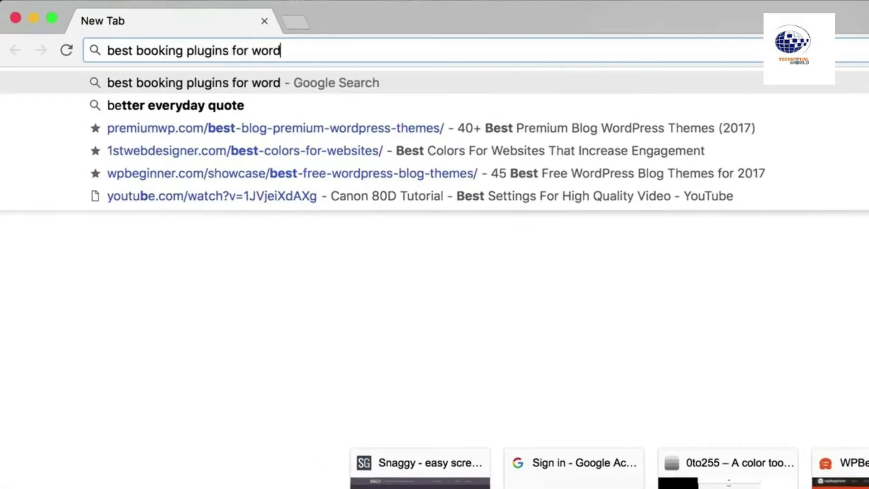
type("press")
key("Return")
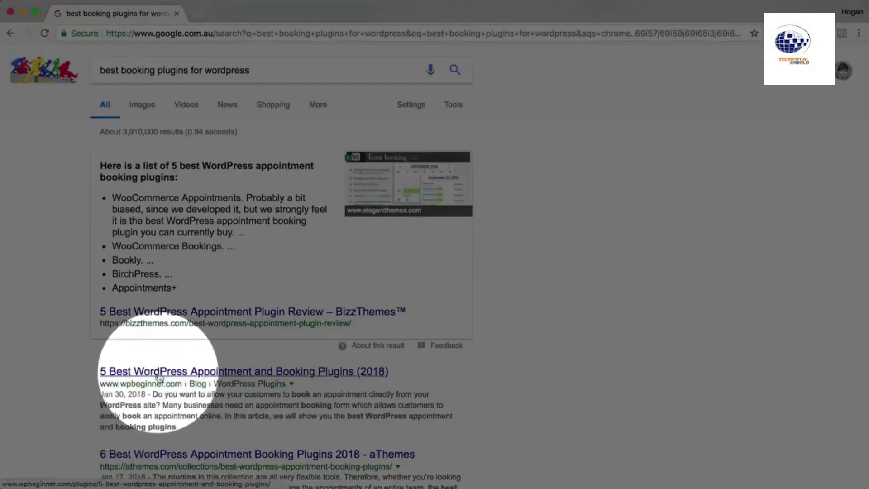
left_click(160, 372)
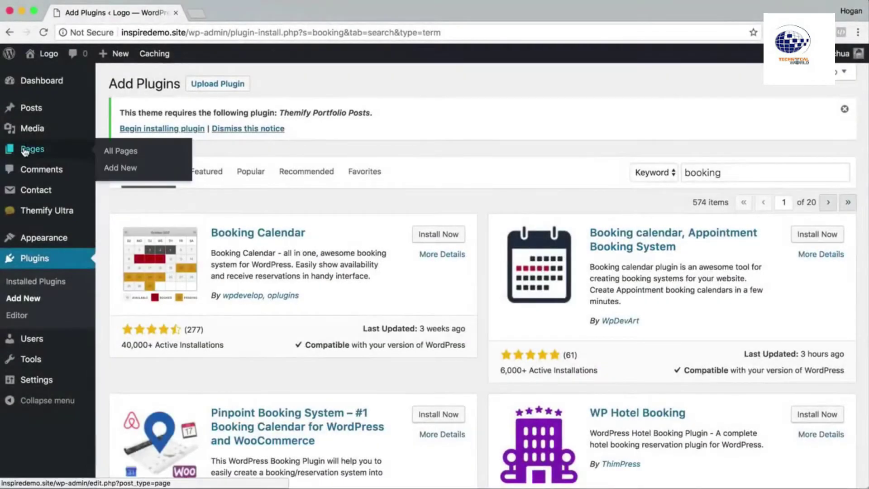
Step: Trash the Sample Page from All Pages, then delete it permanently from the Trash view
left_click(119, 151)
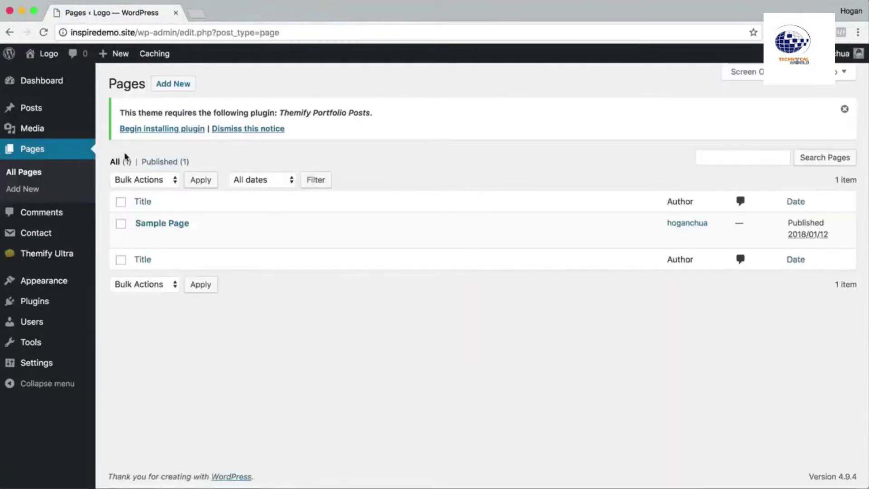
mouse_move(157, 225)
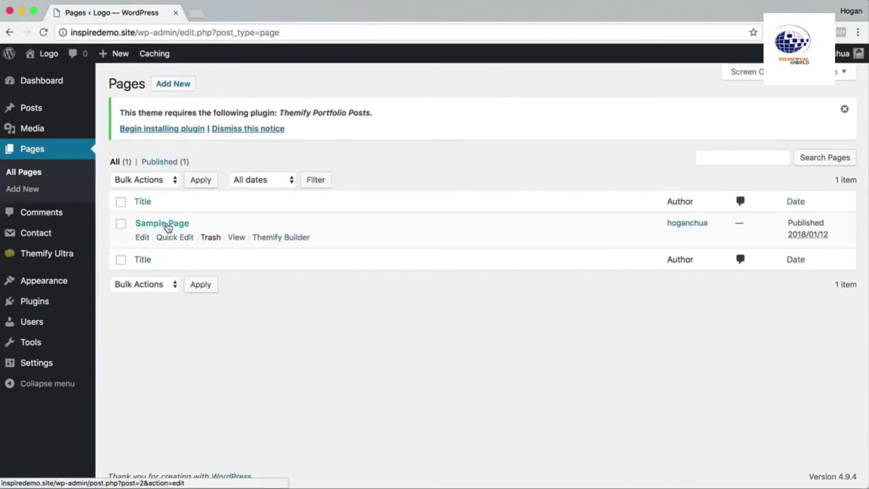
left_click(209, 237)
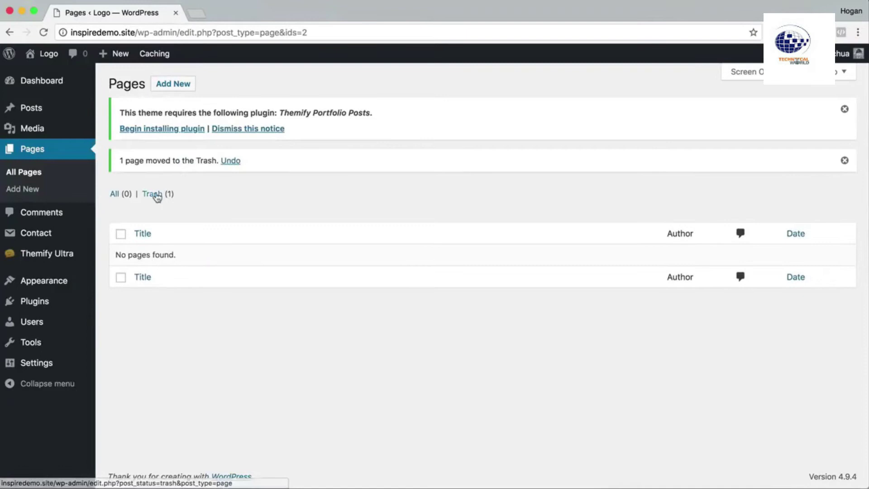
left_click(152, 195)
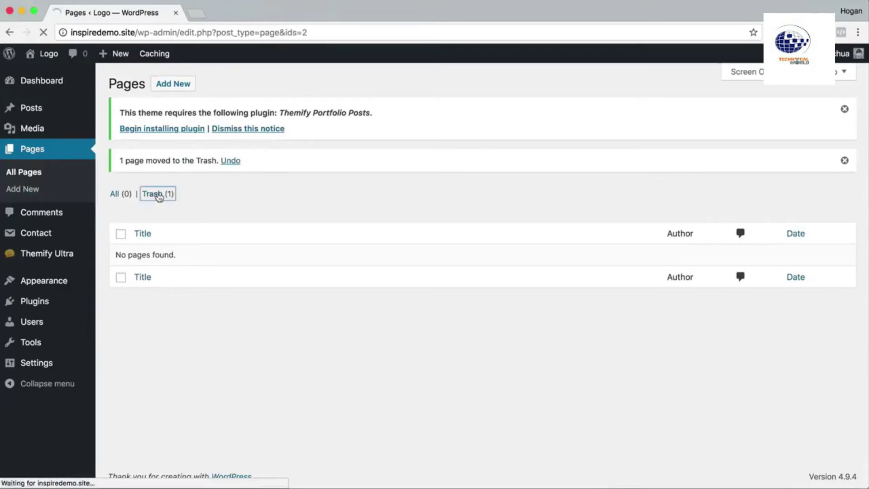
left_click(208, 240)
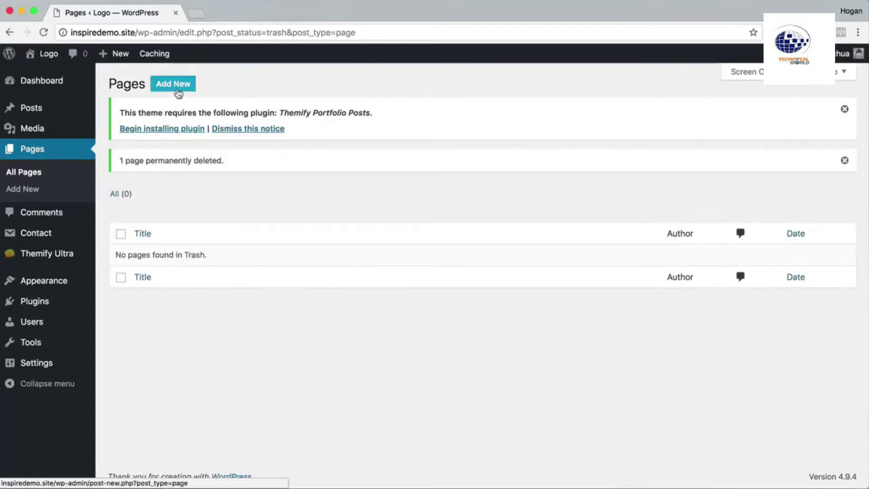
Step: Create a new page titled 'Home' and publish it at /home/
left_click(179, 85)
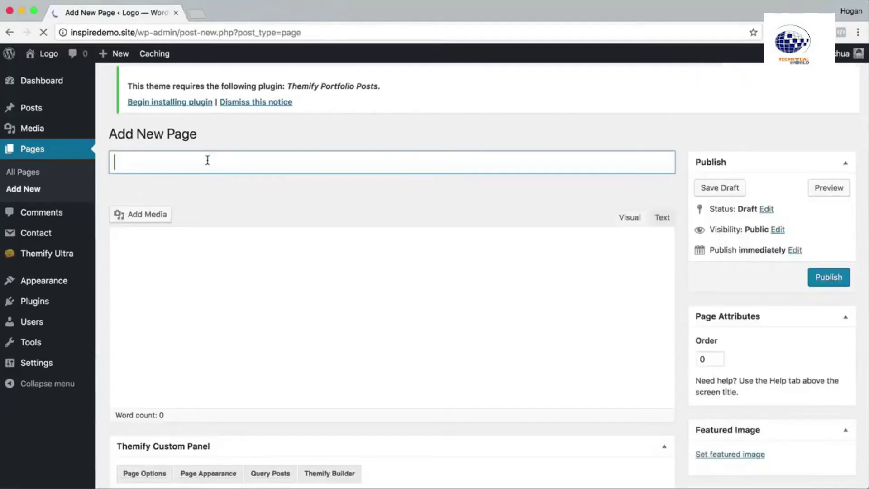
left_click(200, 169)
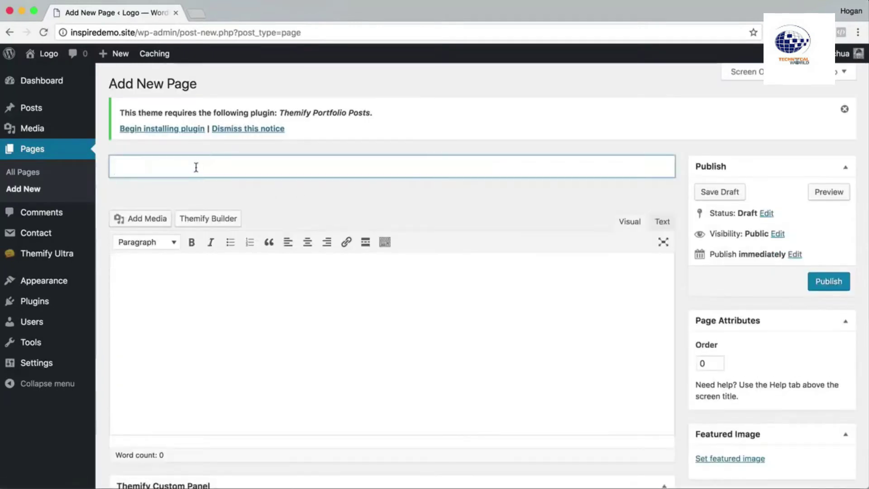
type("Home")
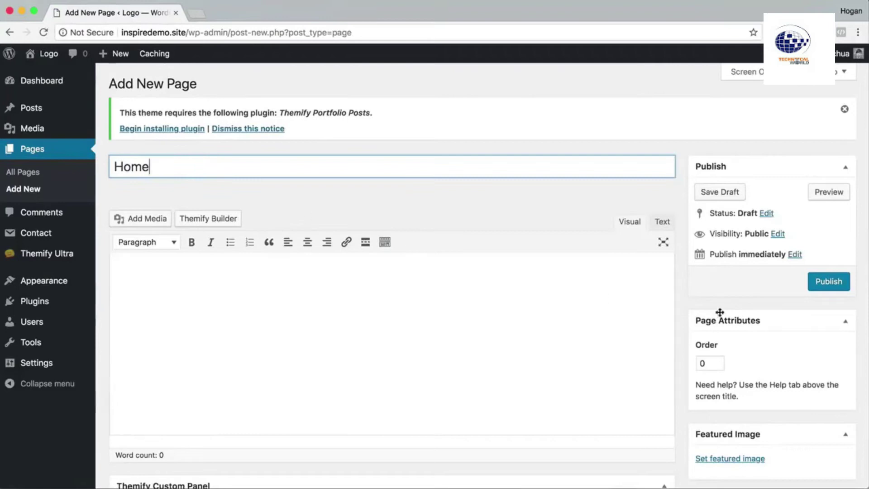
left_click(834, 288)
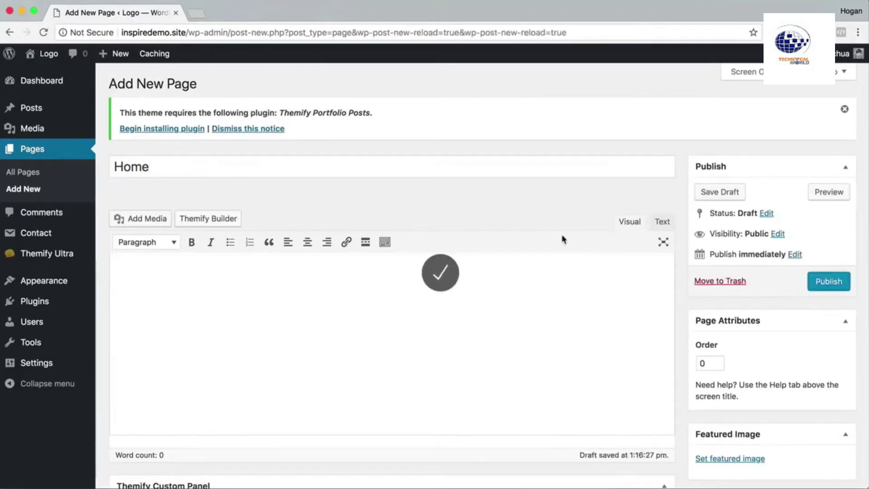
left_click(816, 283)
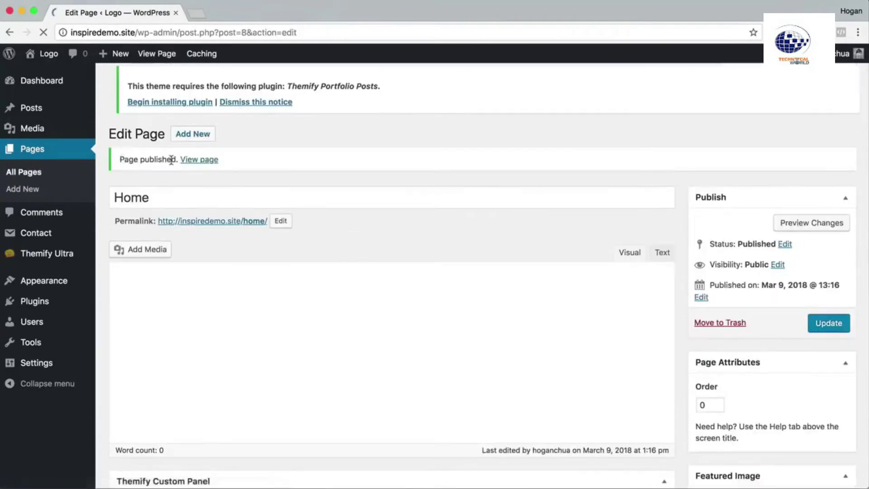
left_click_drag(119, 160, 176, 160)
left_click(256, 164)
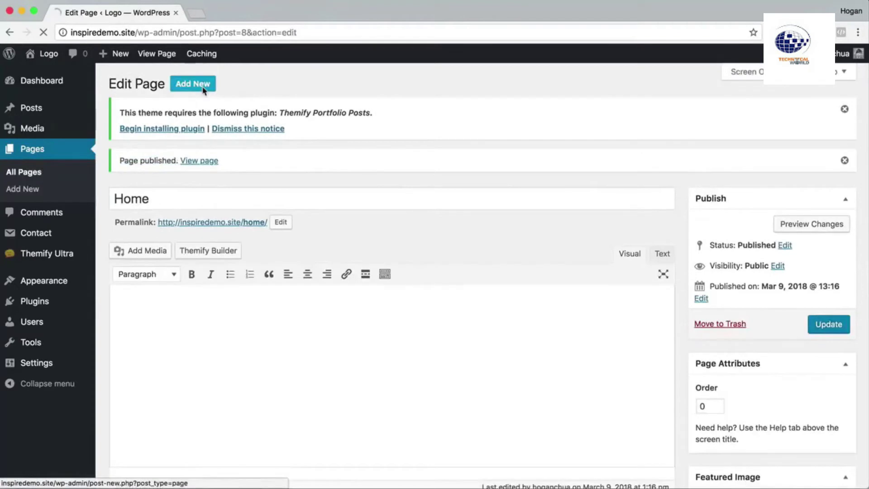
Step: Create and publish new pages titled 'About' and 'Services'
left_click(203, 89)
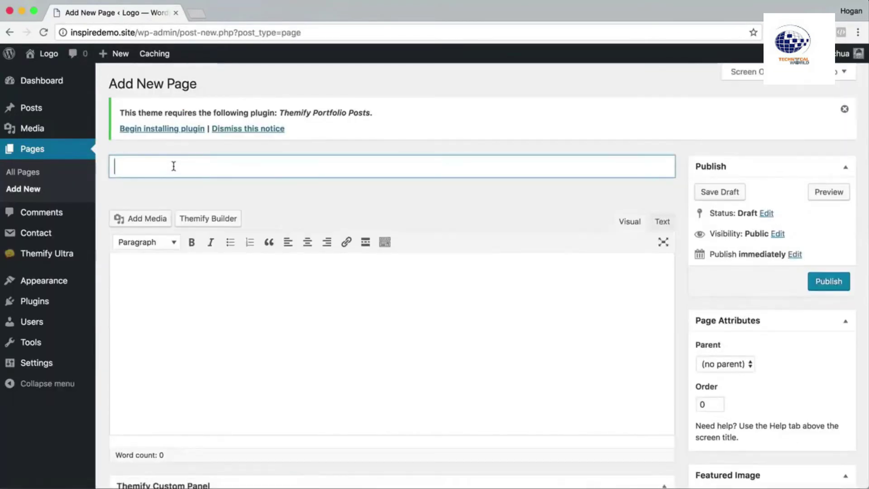
type("About")
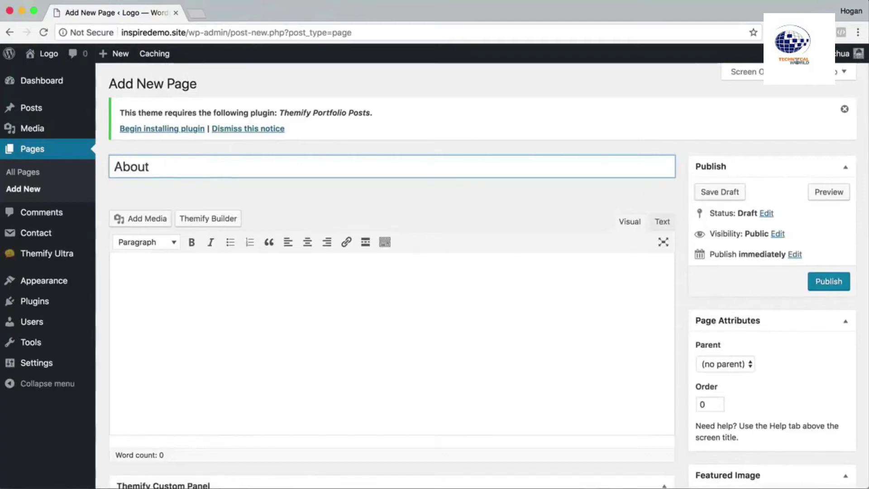
left_click(836, 285)
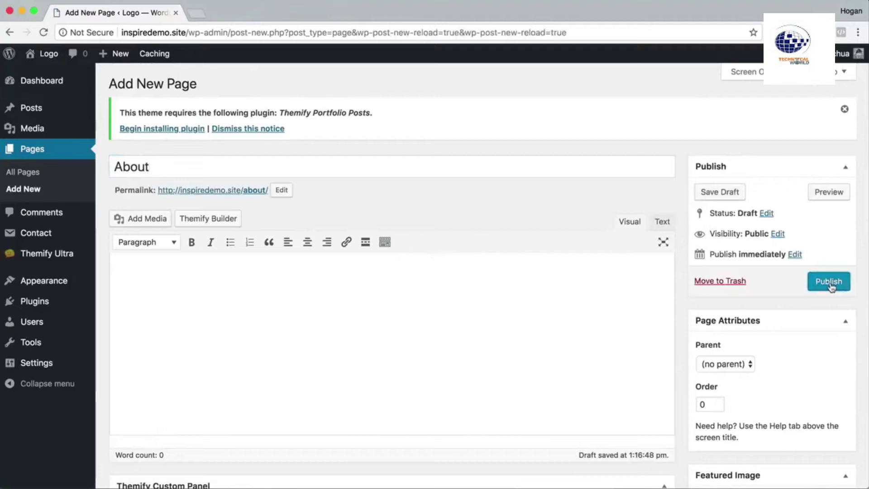
left_click(830, 284)
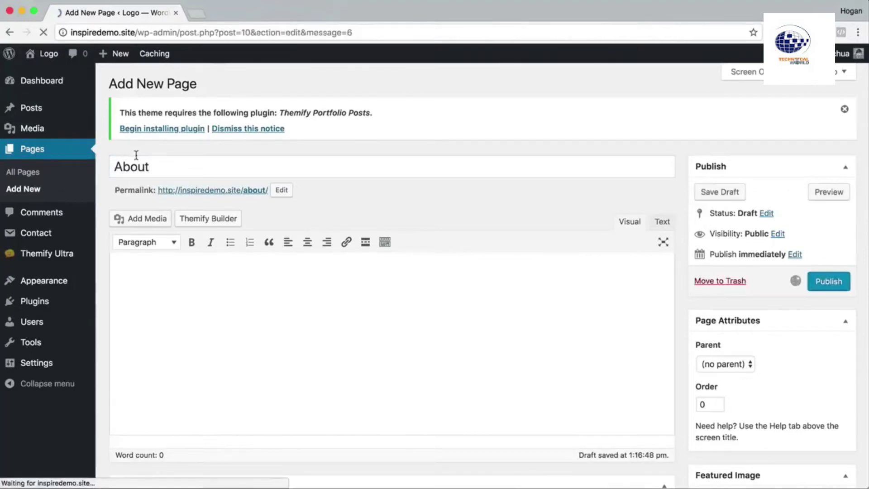
left_click_drag(120, 161, 176, 158)
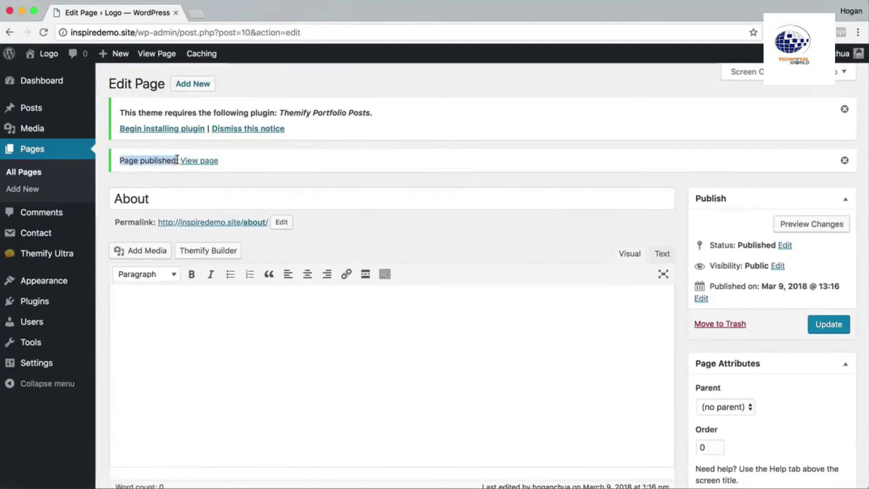
left_click(201, 89)
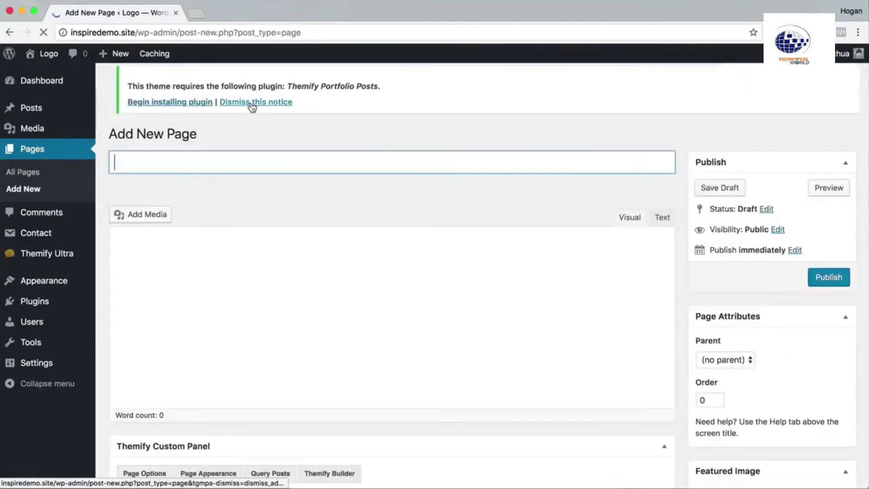
left_click(194, 166)
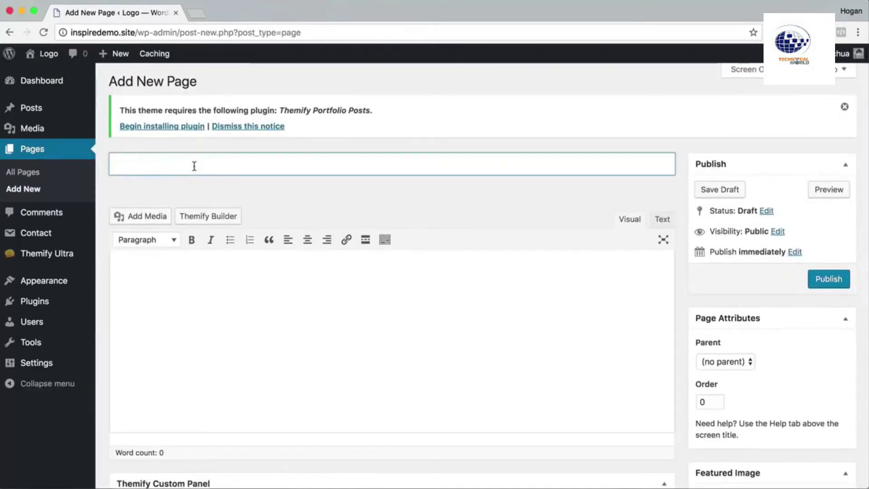
type("Services")
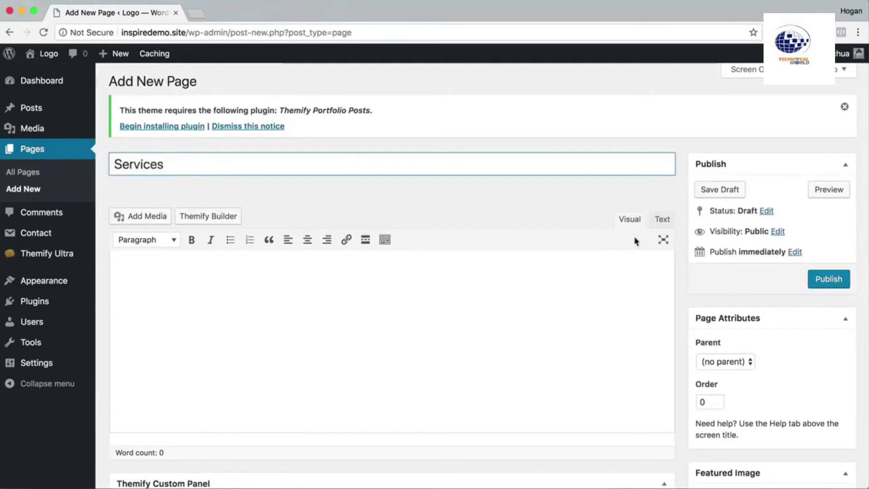
left_click(819, 280)
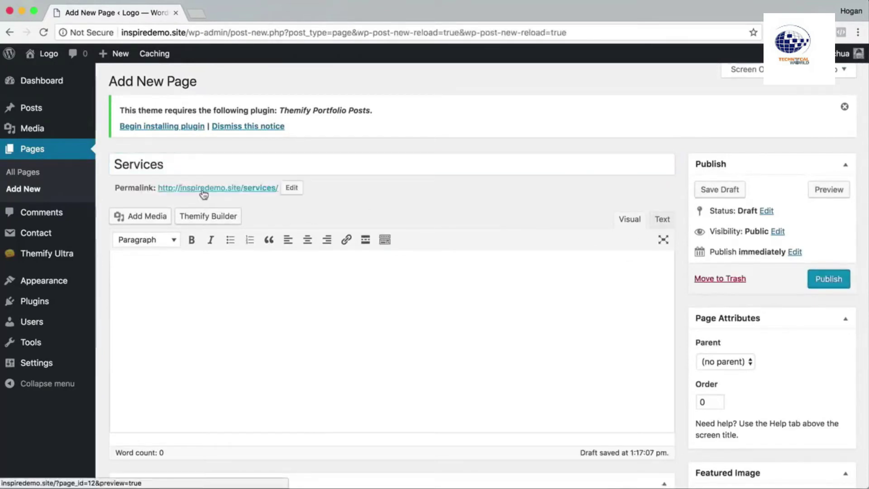
left_click(824, 279)
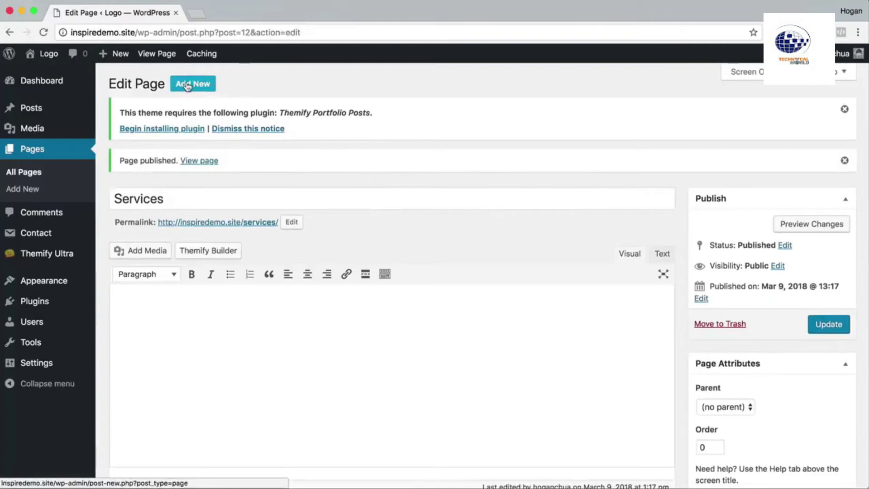
Step: Publish pages titled 'Blog' and 'Contact', then return to the All Pages list
left_click(188, 85)
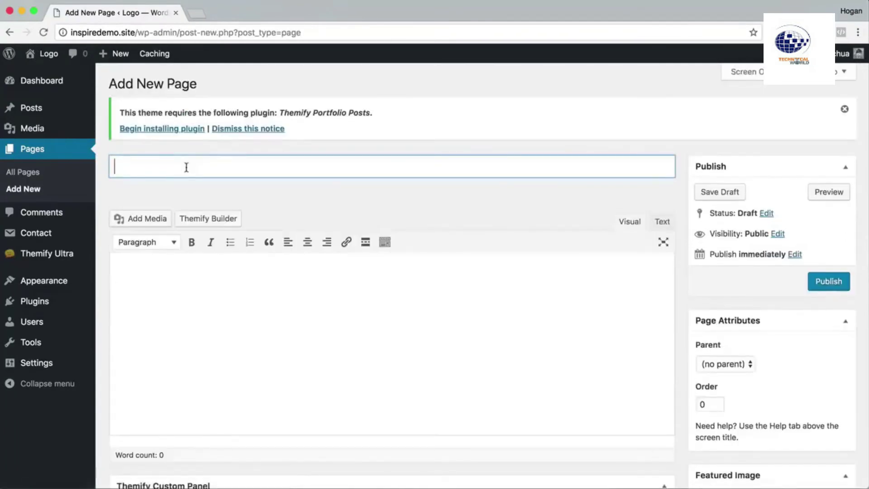
type("Blog")
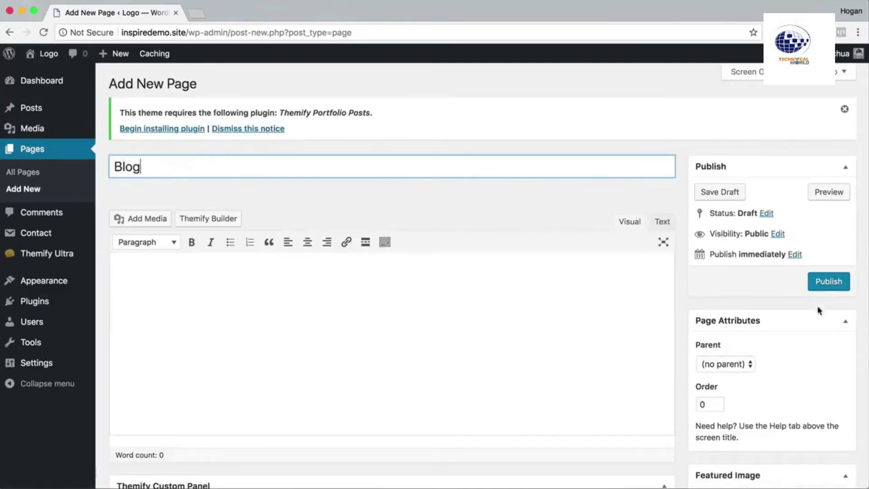
left_click(833, 287)
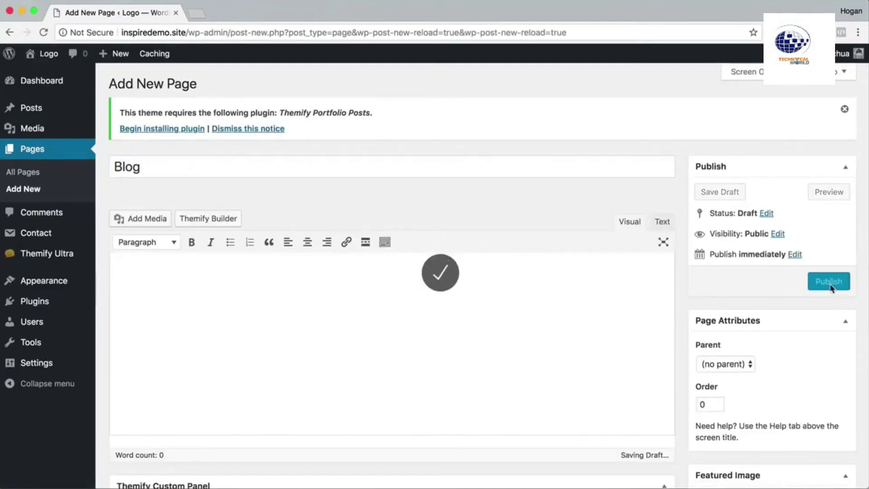
left_click(830, 285)
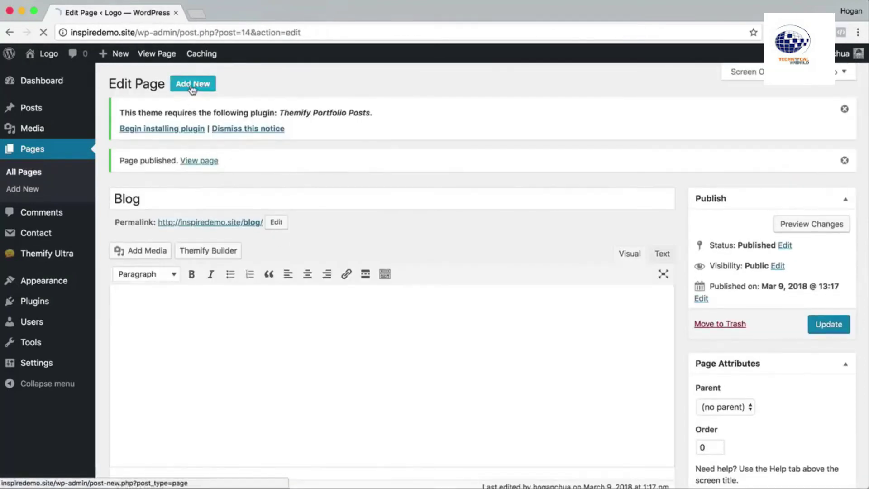
left_click(192, 86)
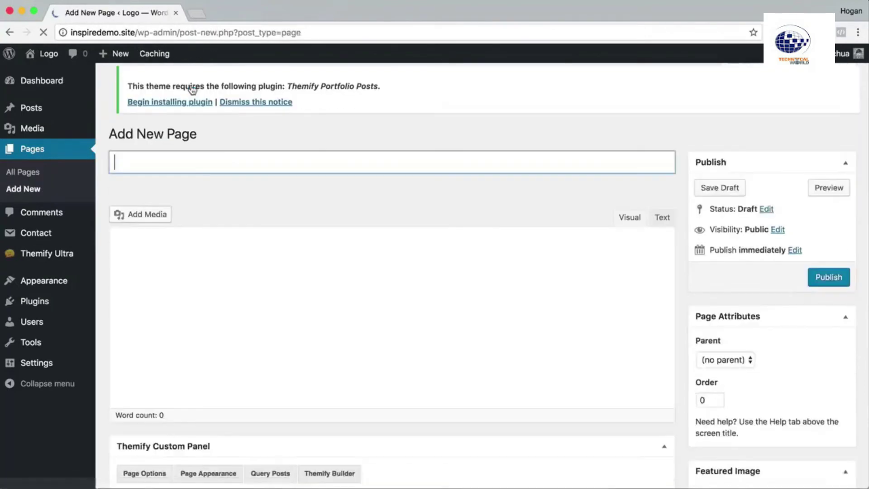
left_click(179, 165)
type("Contact")
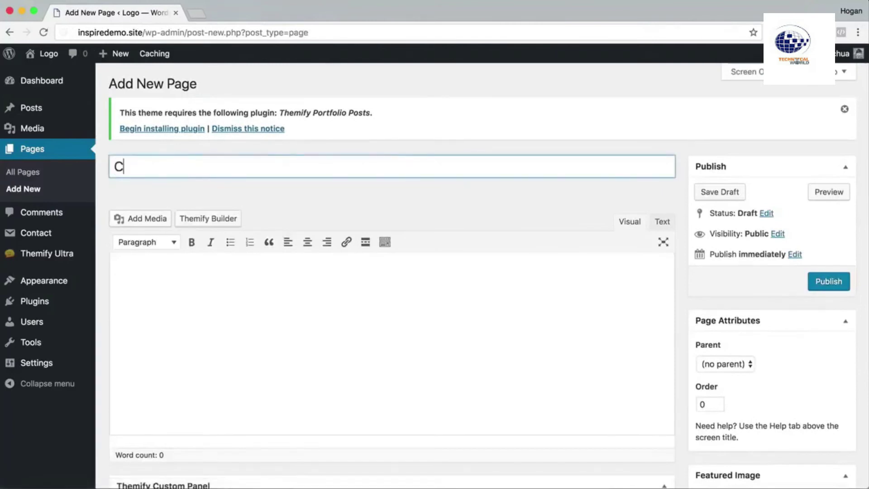
left_click(819, 288)
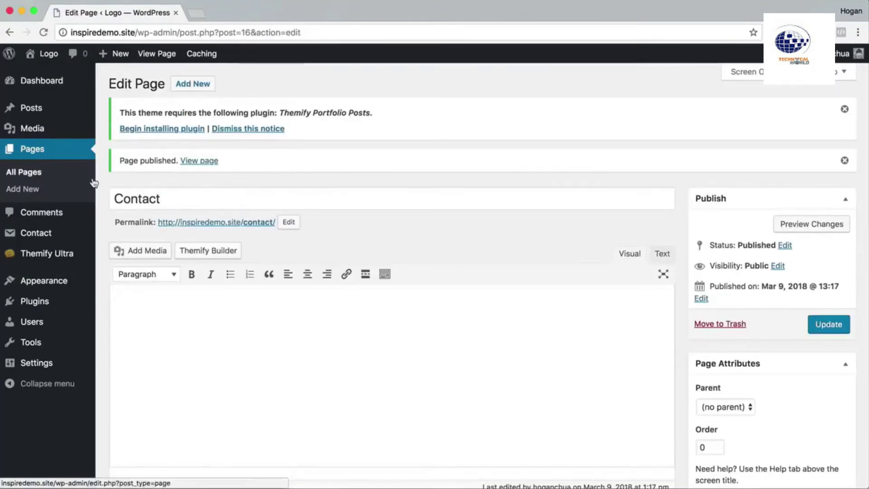
left_click(25, 172)
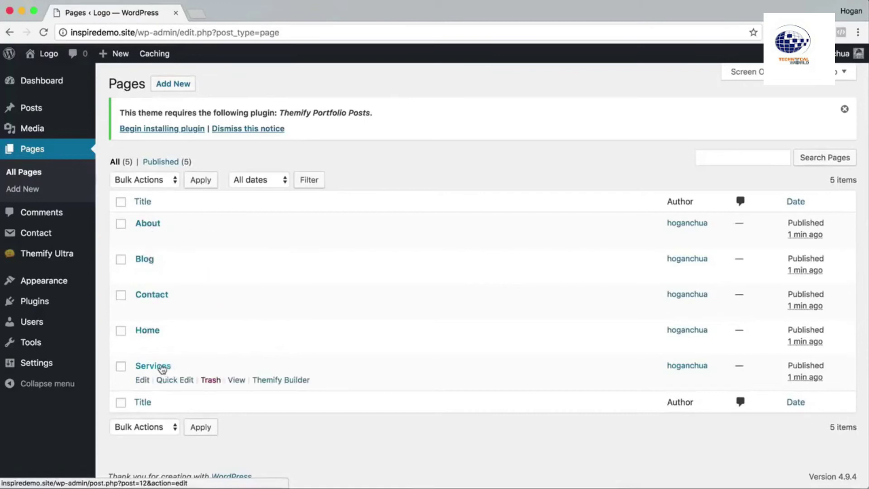
Step: Visit the live site to see the five pages in its menu, then launch the Customizer
mouse_move(51, 61)
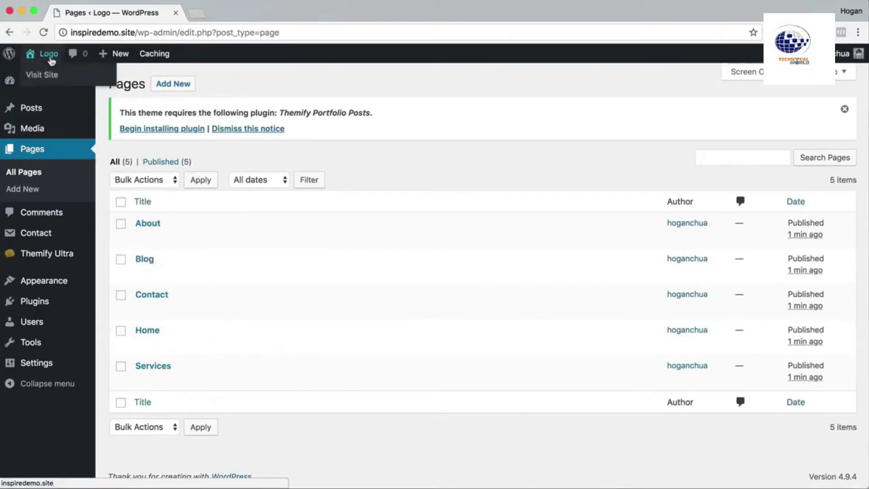
left_click(42, 76)
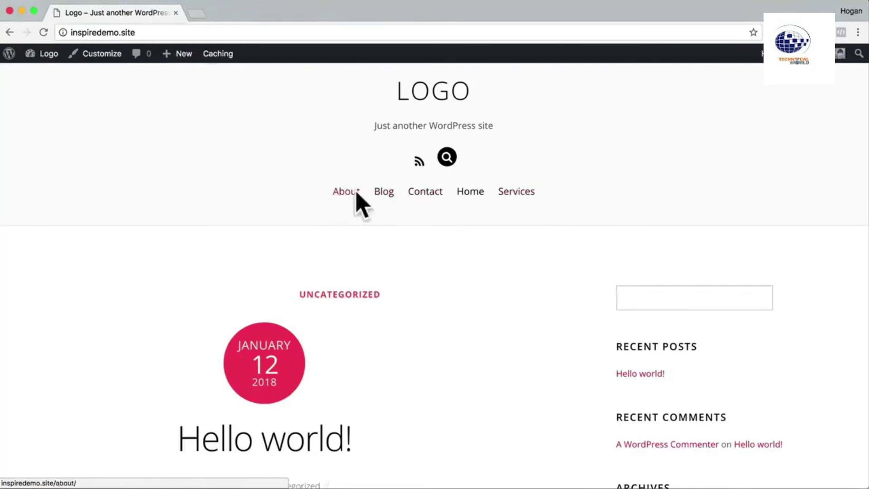
left_click(92, 55)
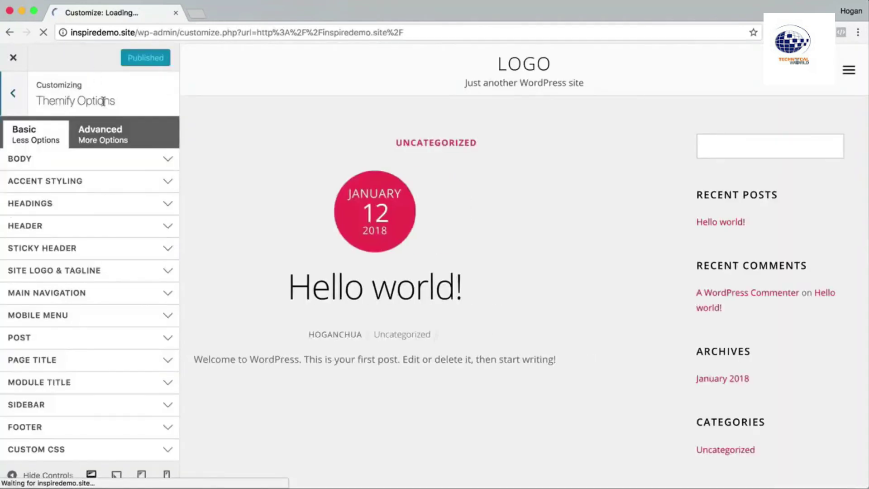
Step: In Customizer Homepage Settings, set the homepage to 'A static page' and check the mobile menu preview
left_click_drag(104, 101, 15, 98)
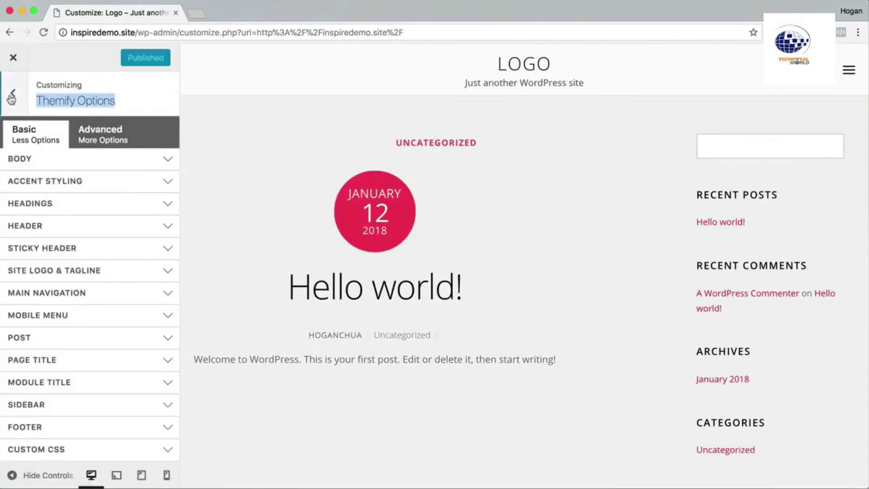
left_click(15, 96)
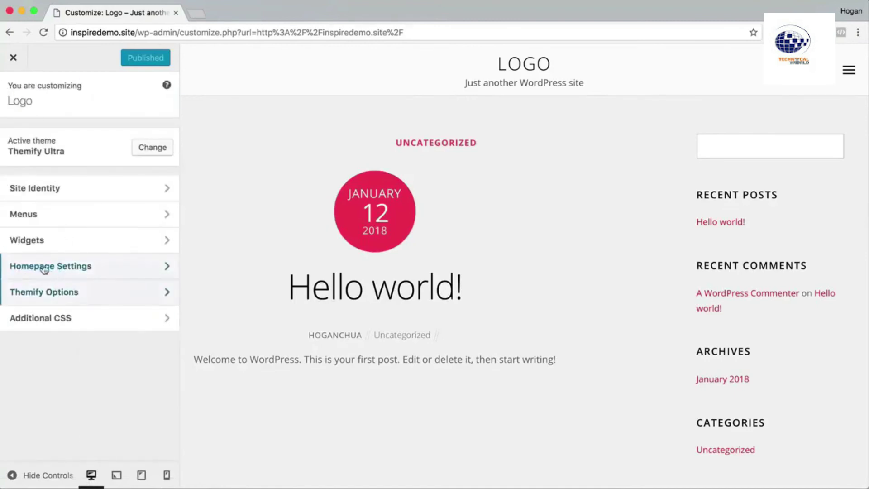
left_click(76, 267)
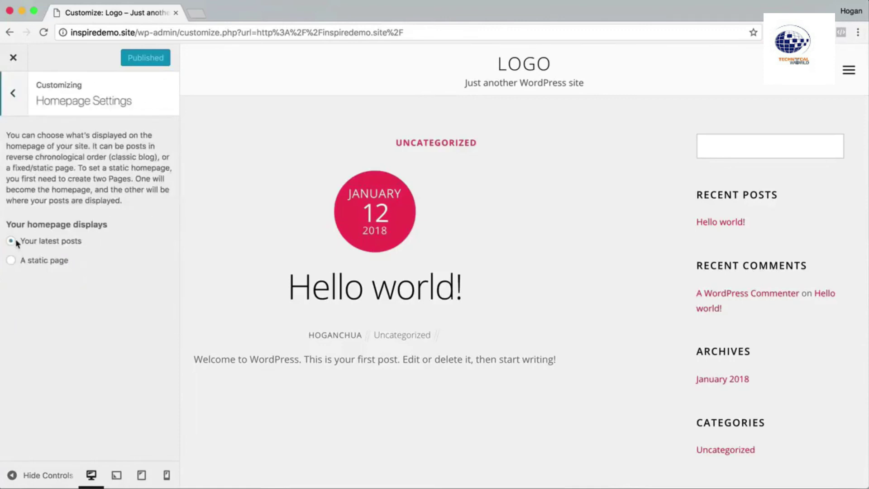
left_click(12, 264)
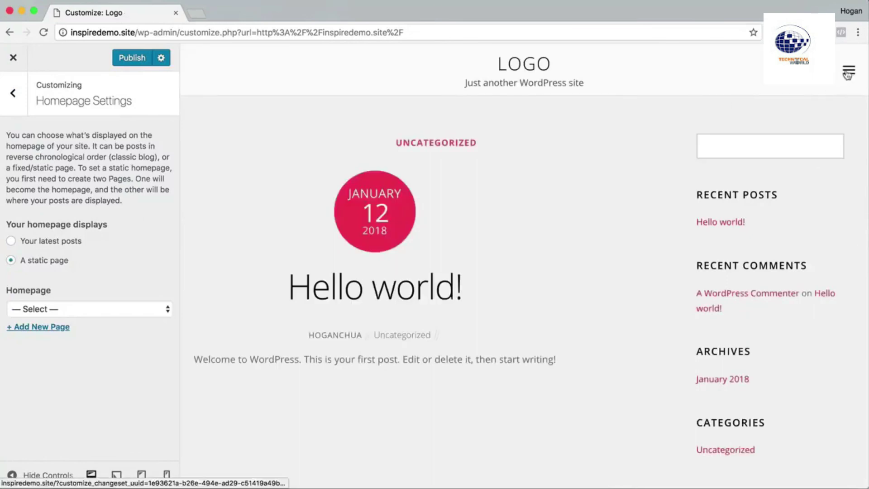
left_click(848, 73)
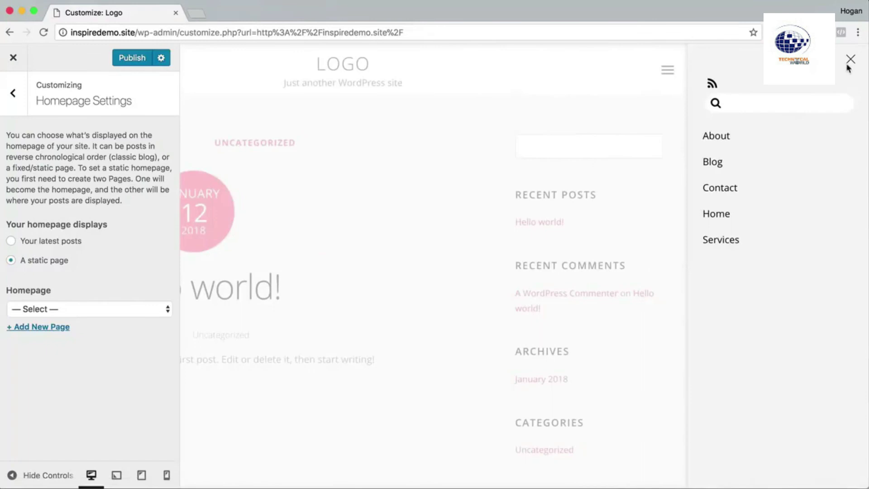
left_click(848, 65)
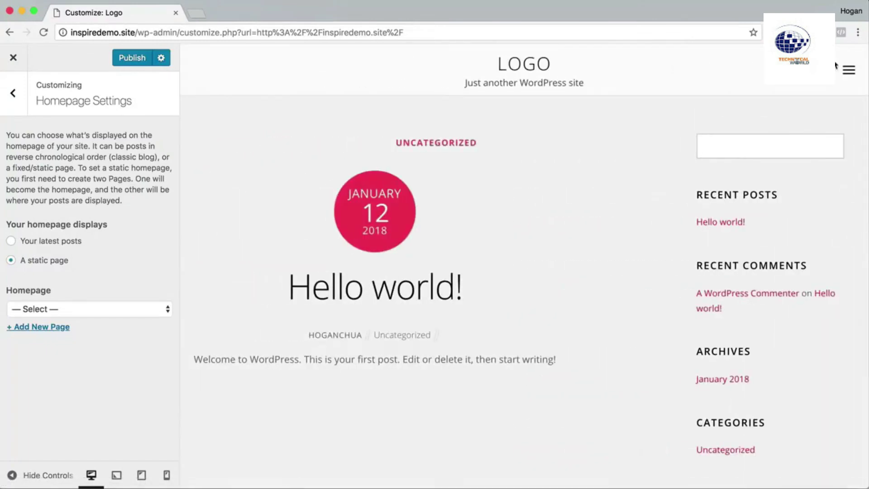
Step: Set the browser zoom to 90% so the preview menu shows all five pages
key("super+minus")
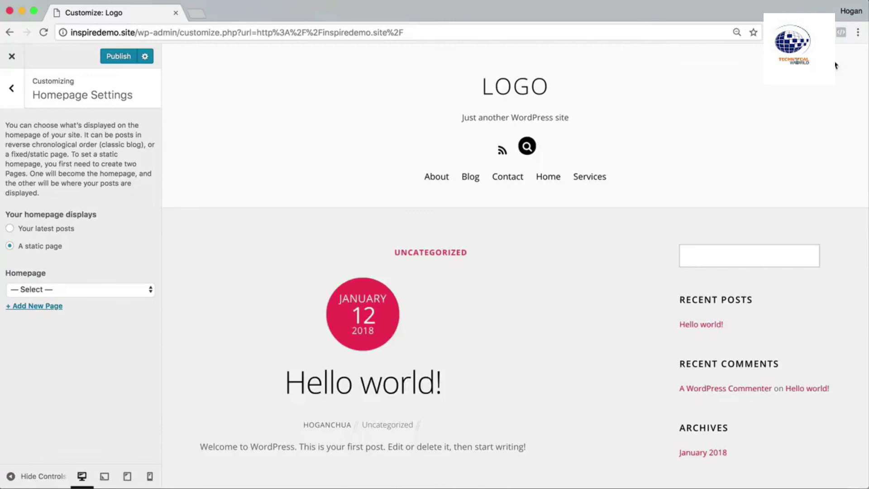
key("super+minus")
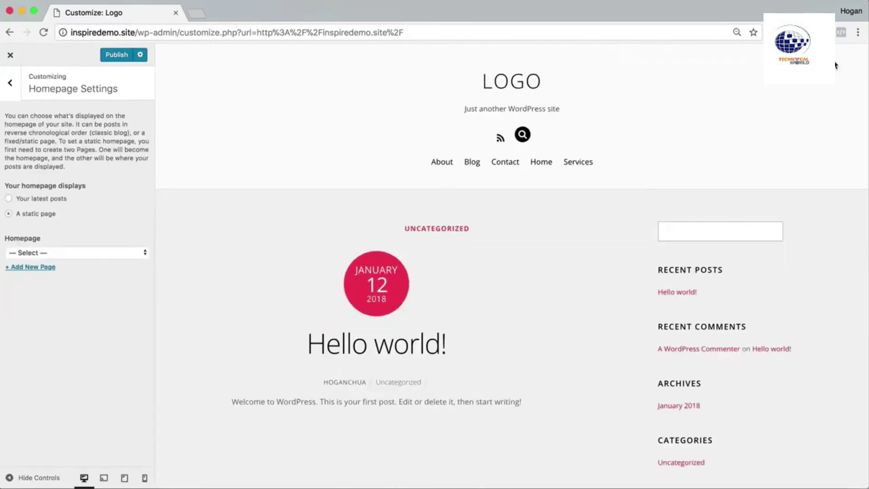
key("super+plus")
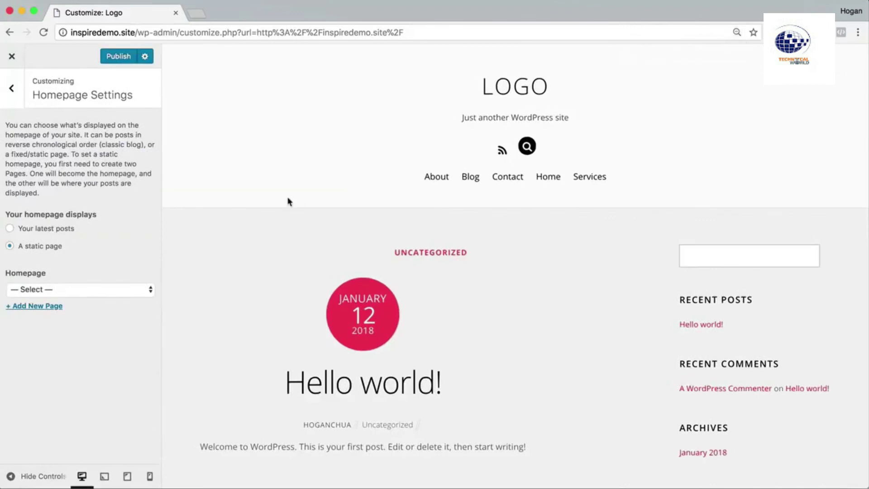